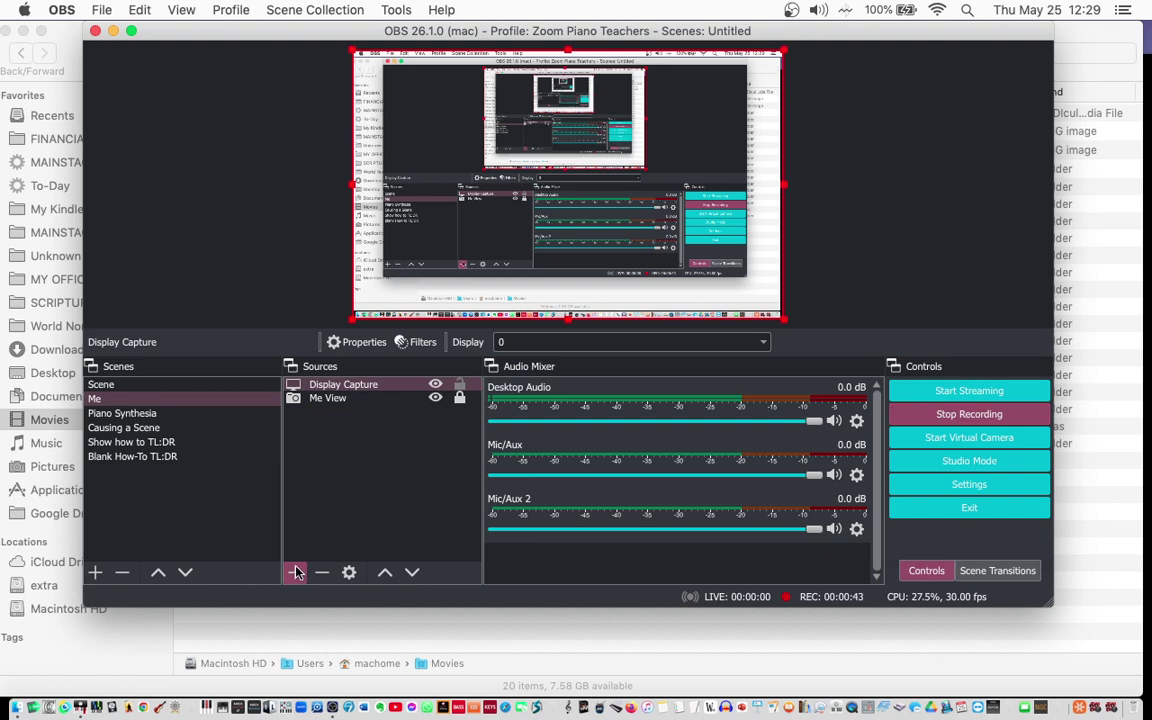
Step: Add a new audio input capture source named Audio Input Capture 2 to the Me scene, using the USB Audio CODEC device
left_click(295, 572)
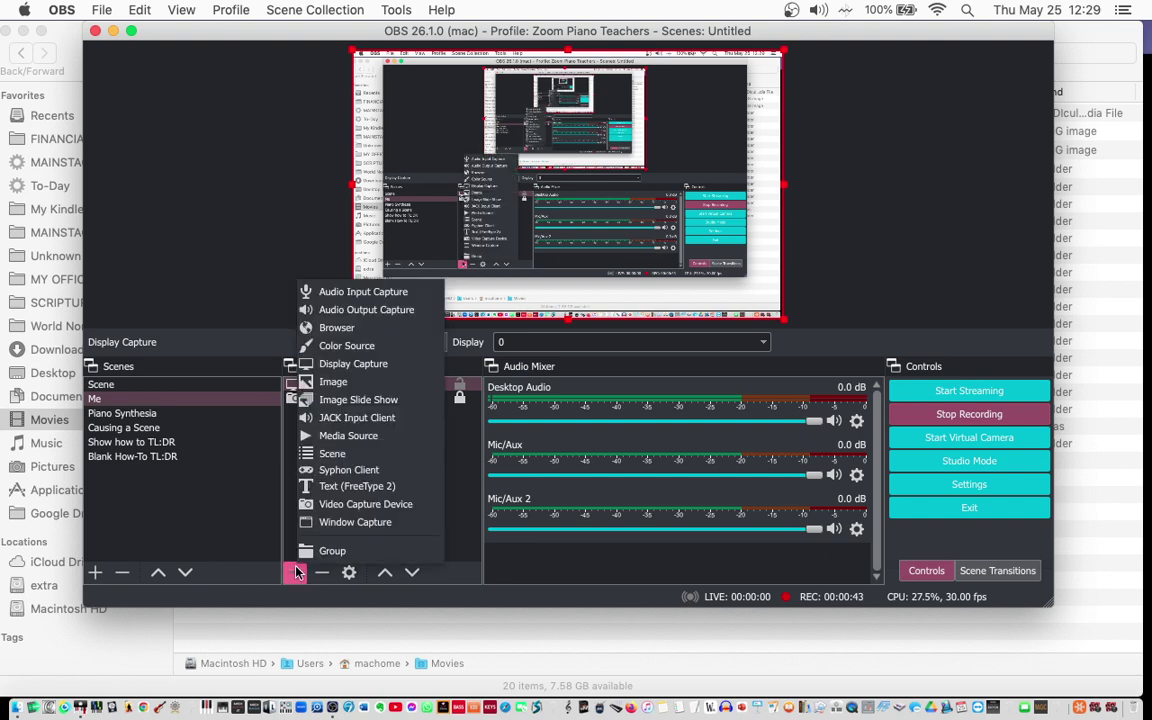
left_click(328, 292)
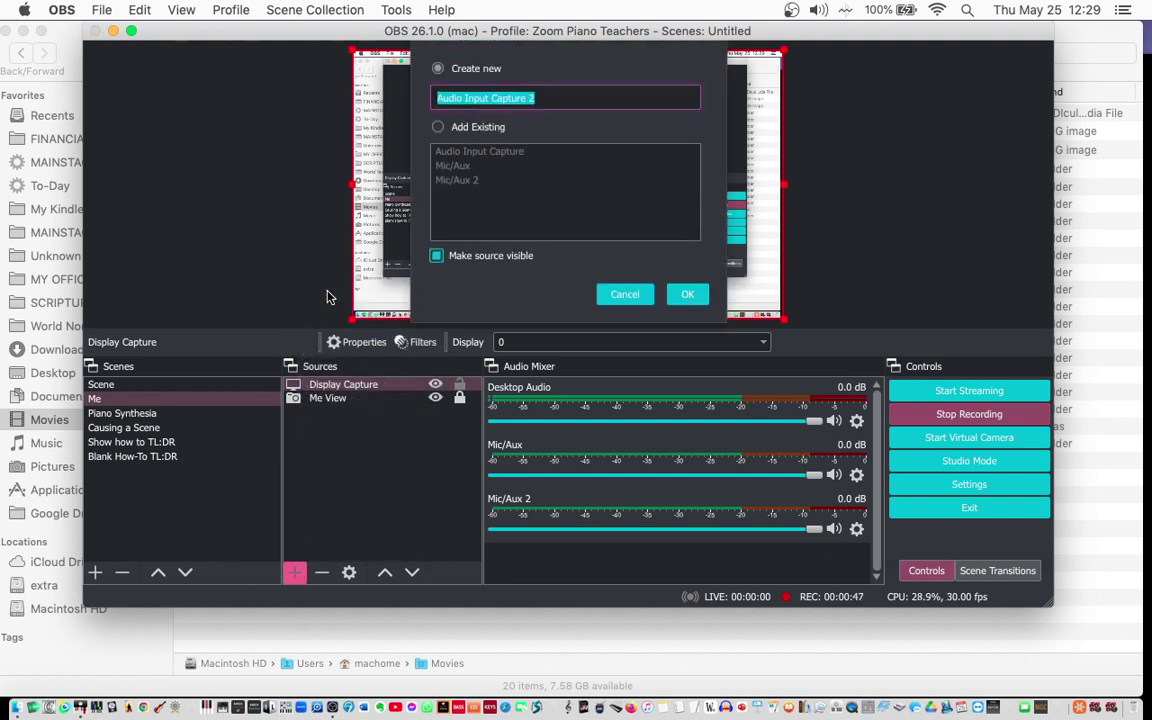
left_click(437, 130)
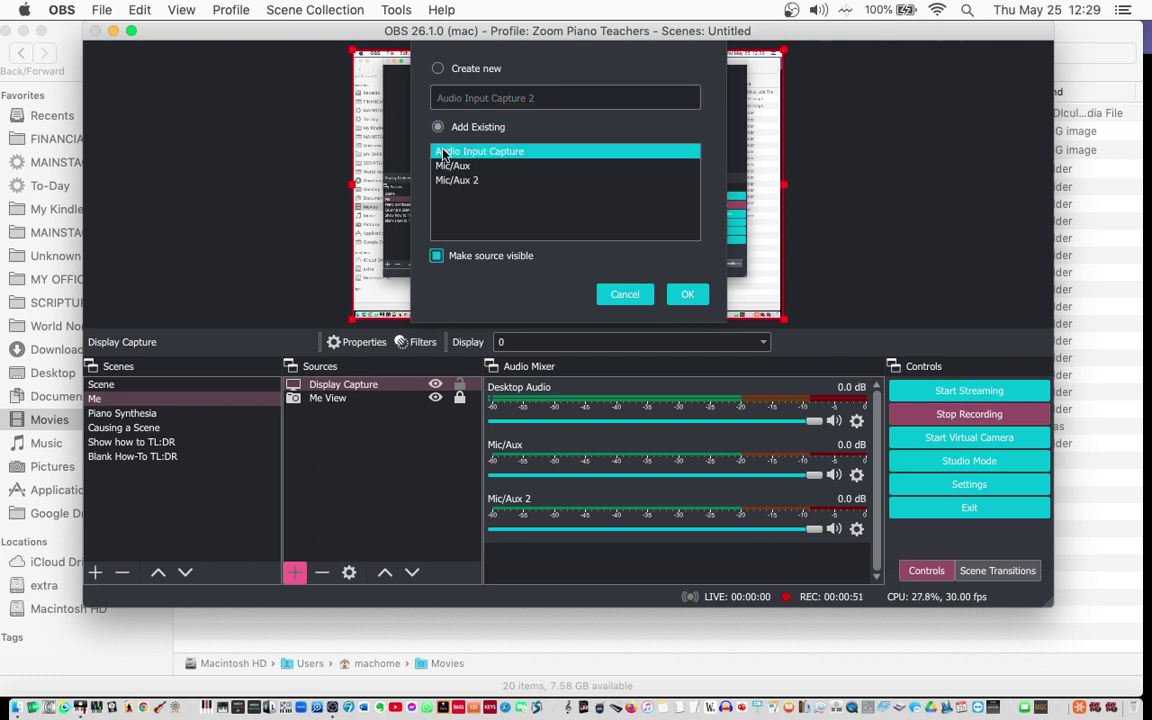
left_click(438, 69)
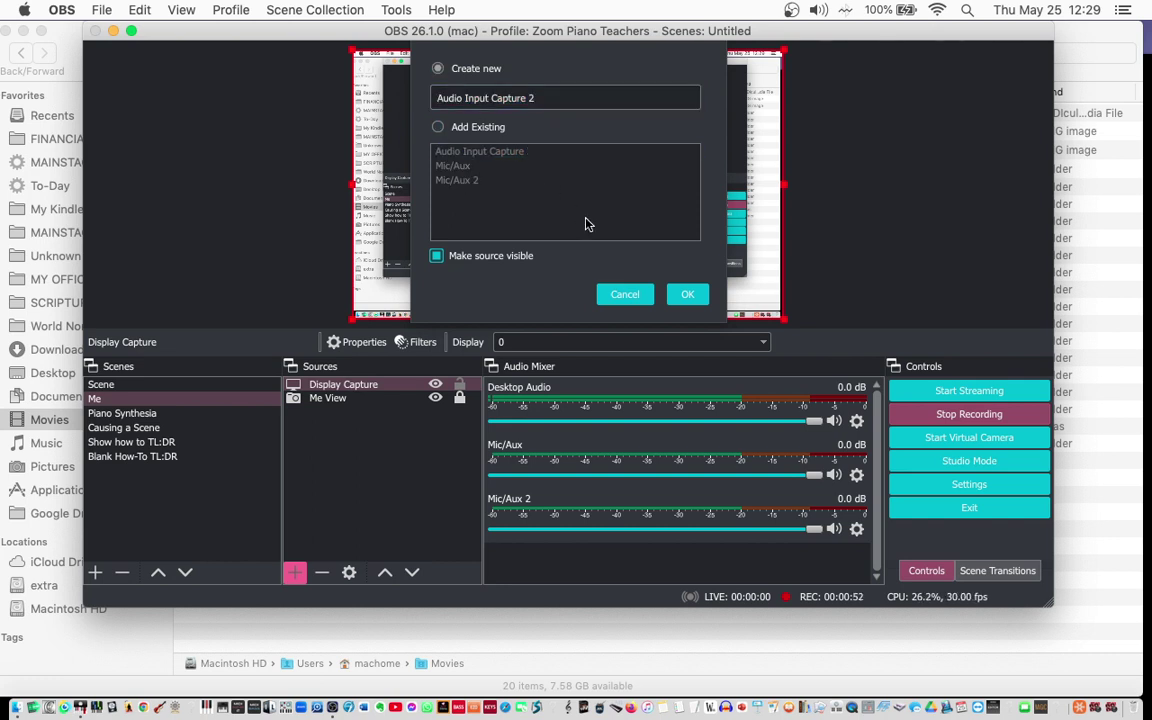
left_click(687, 294)
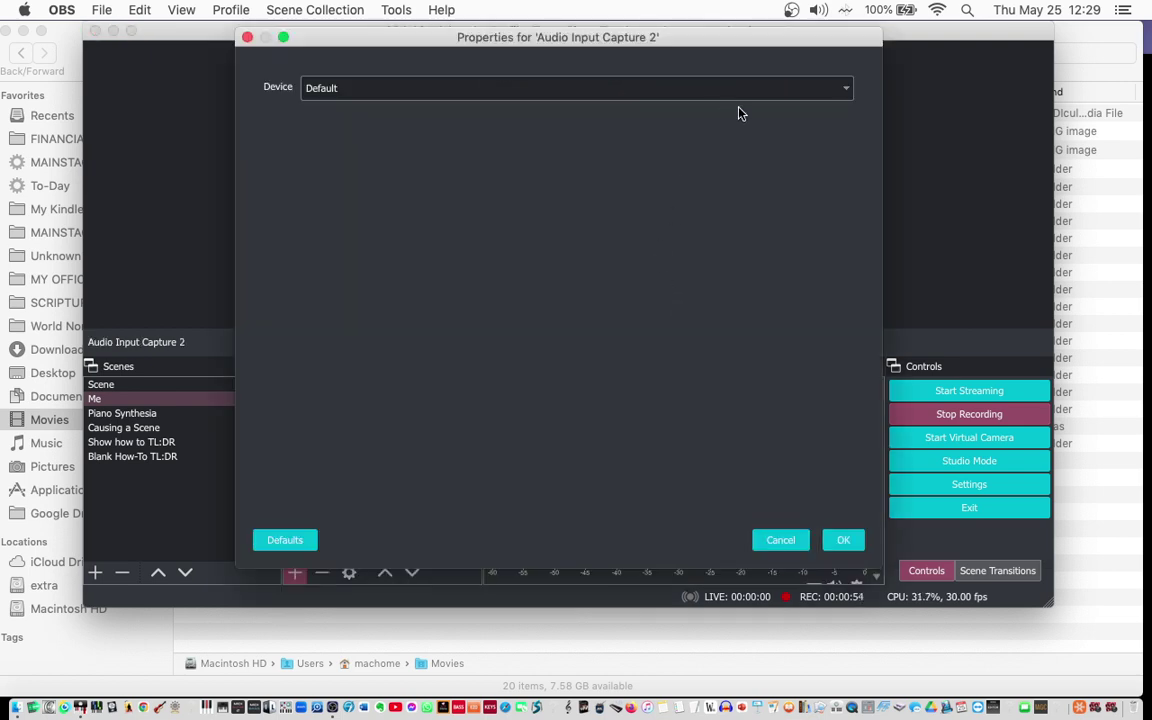
left_click(847, 88)
left_click(816, 114)
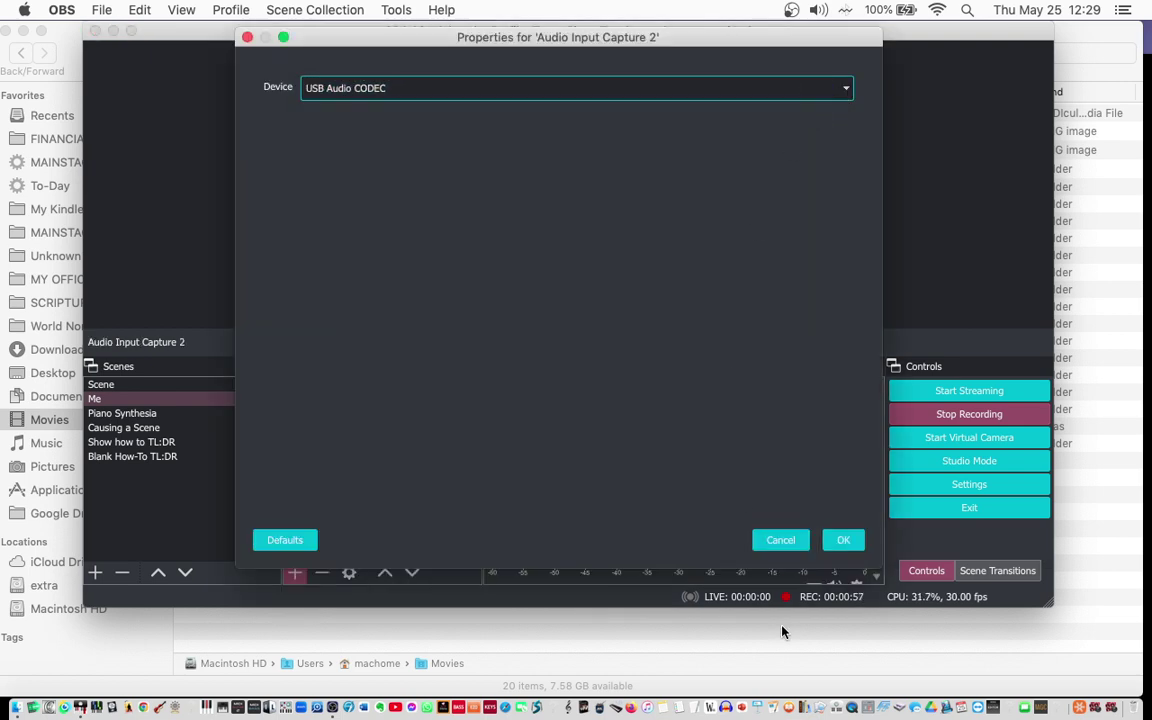
left_click(842, 540)
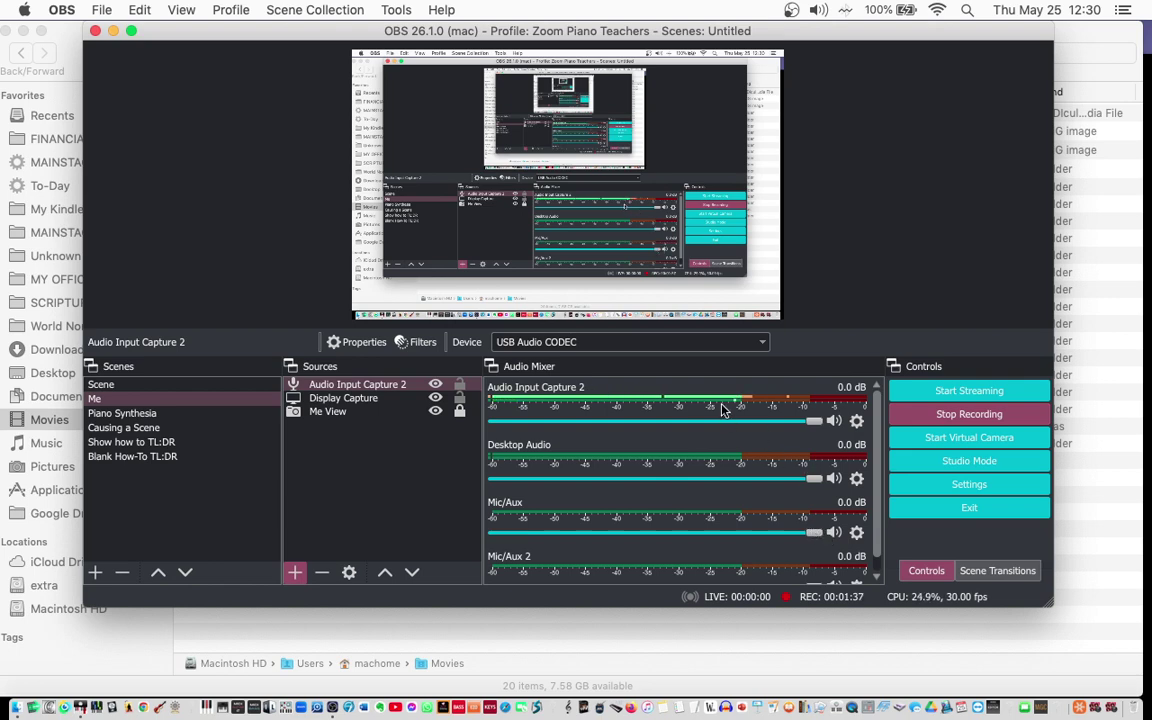
right_click(646, 459)
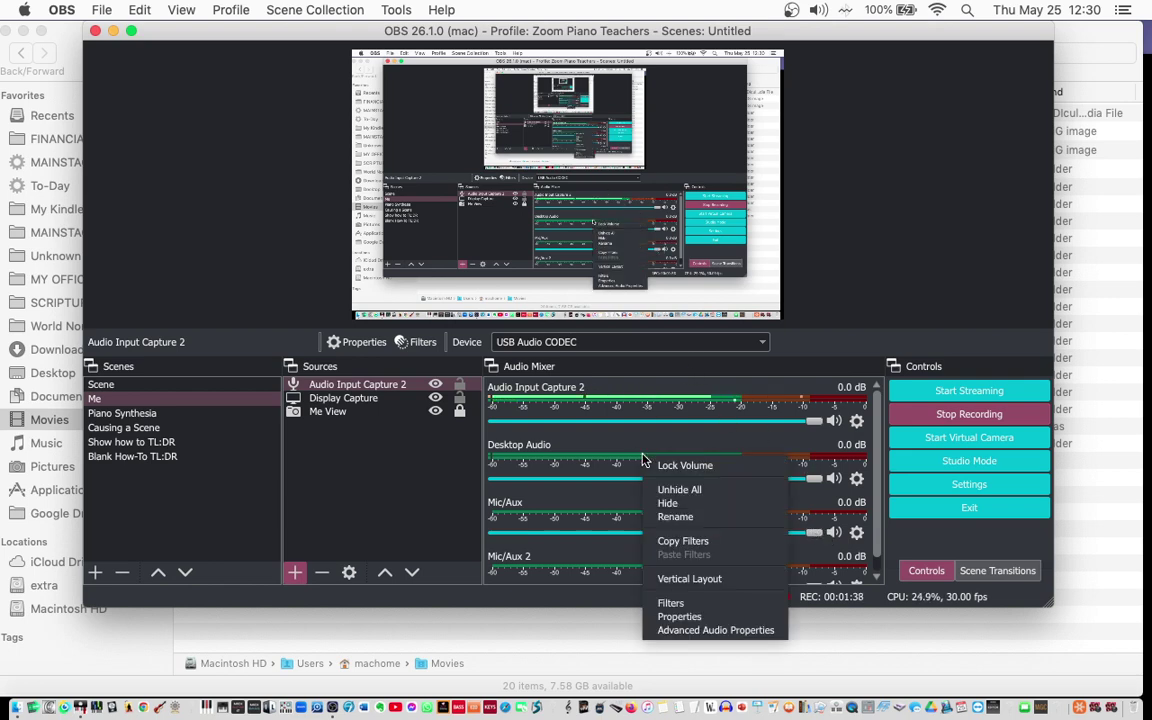
left_click(950, 174)
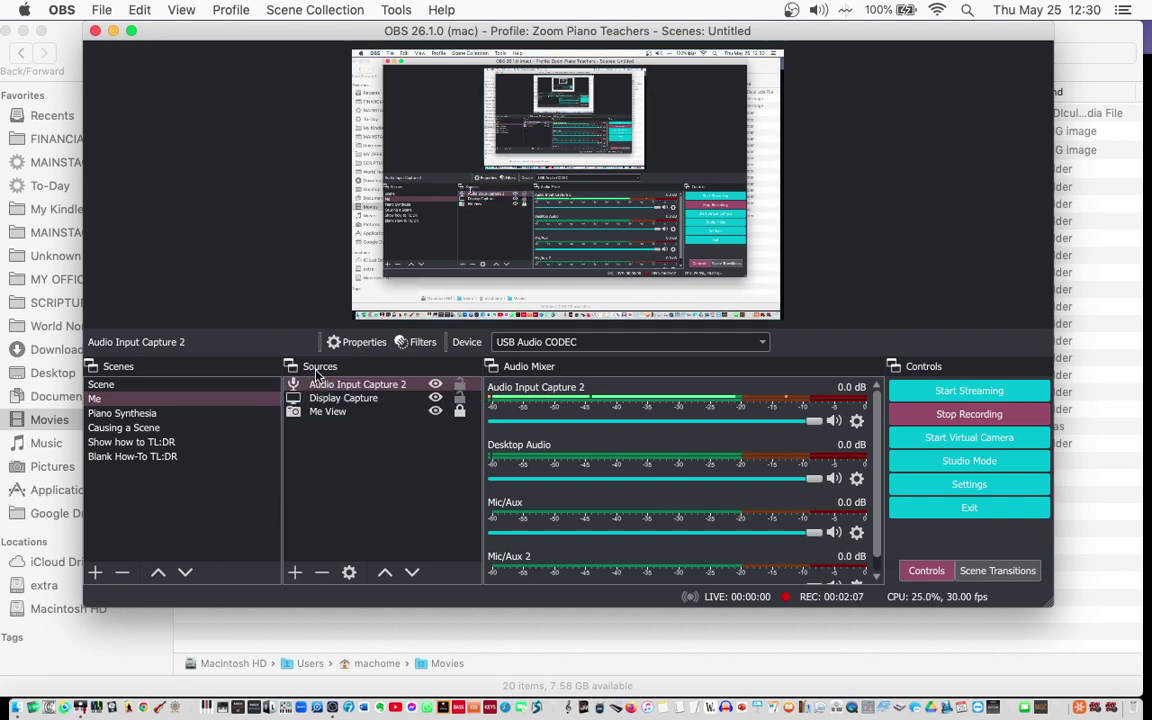
left_click(95, 576)
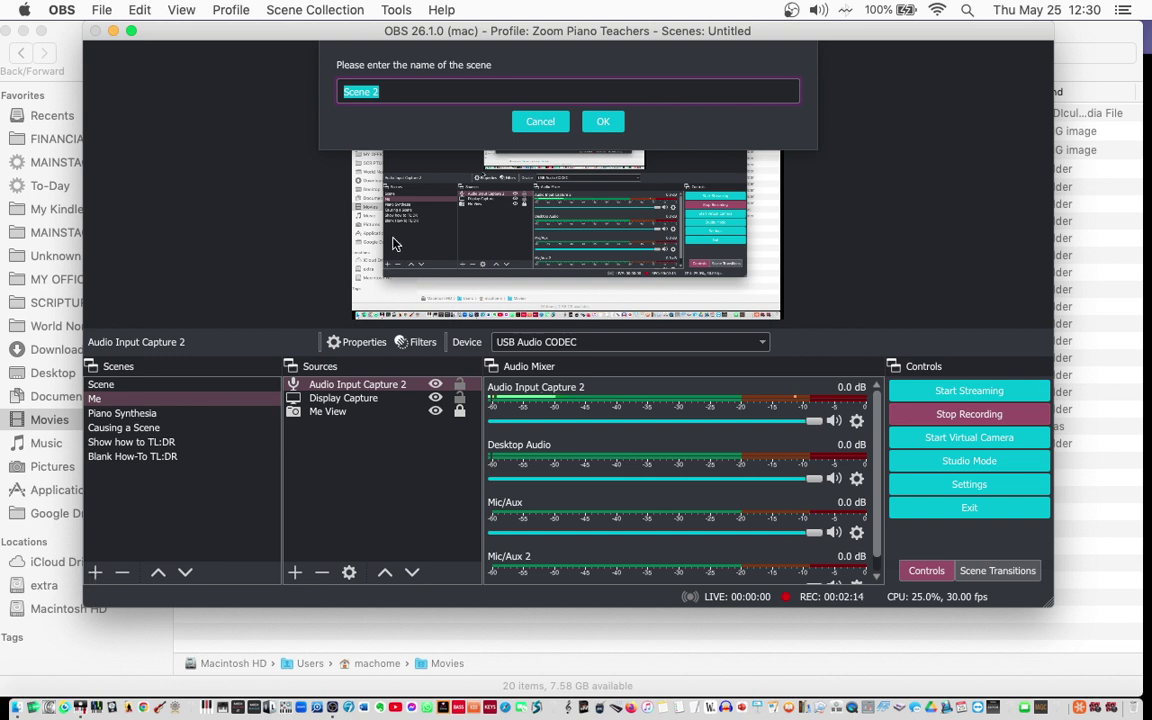
left_click(543, 122)
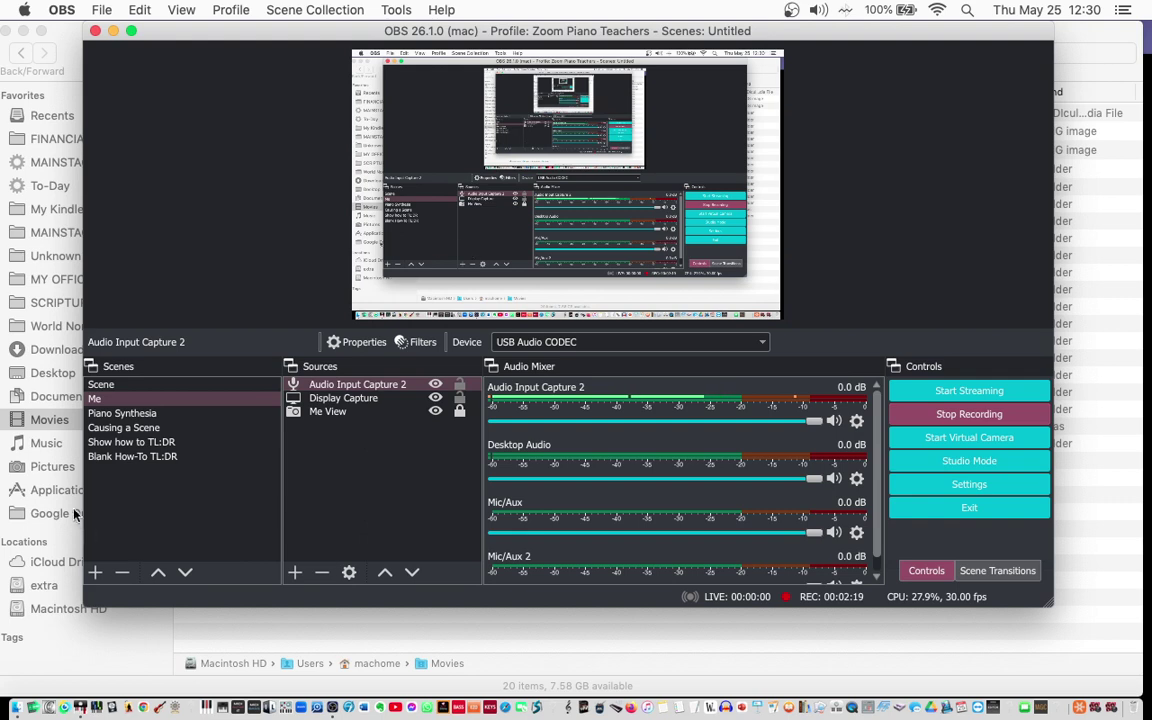
Step: Add a new video capture source named Video Capture Device to the Me scene
left_click(316, 398)
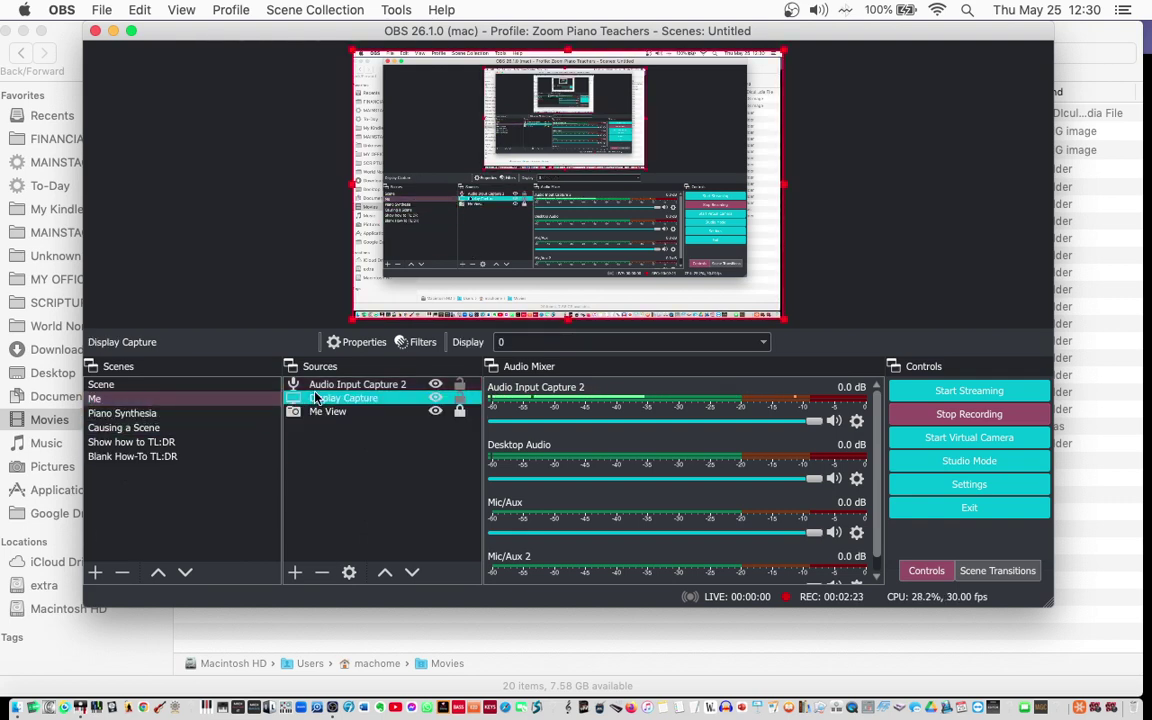
left_click(320, 411)
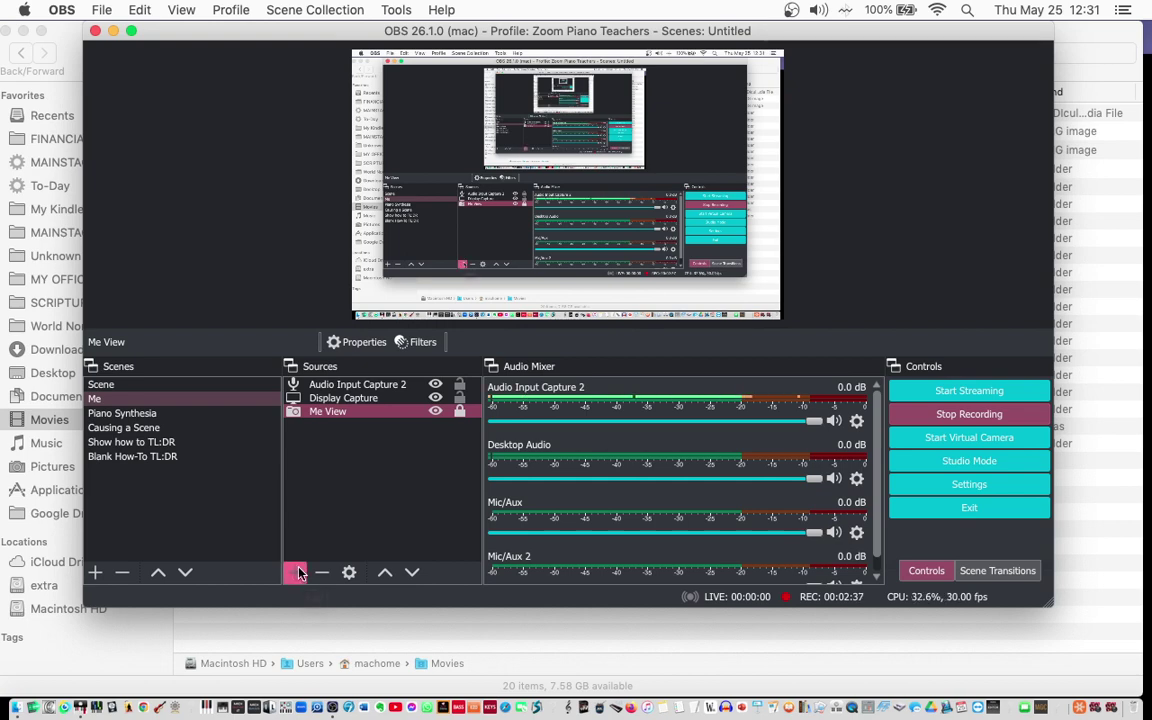
left_click(297, 572)
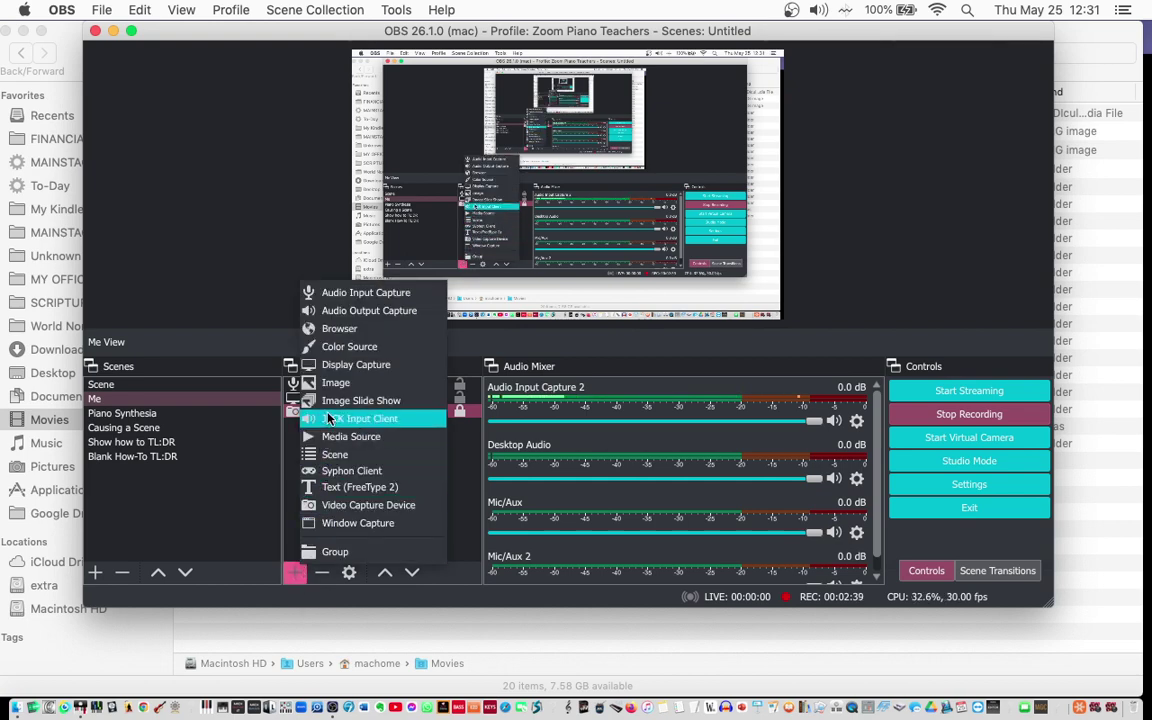
left_click(329, 507)
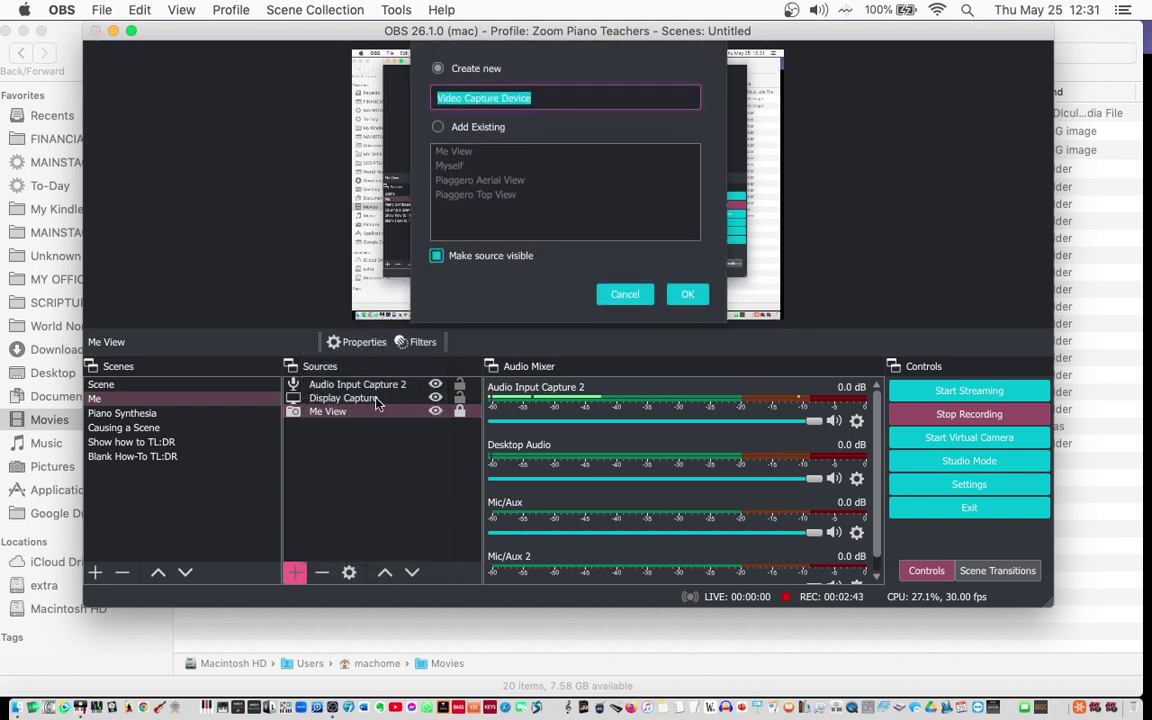
left_click(684, 294)
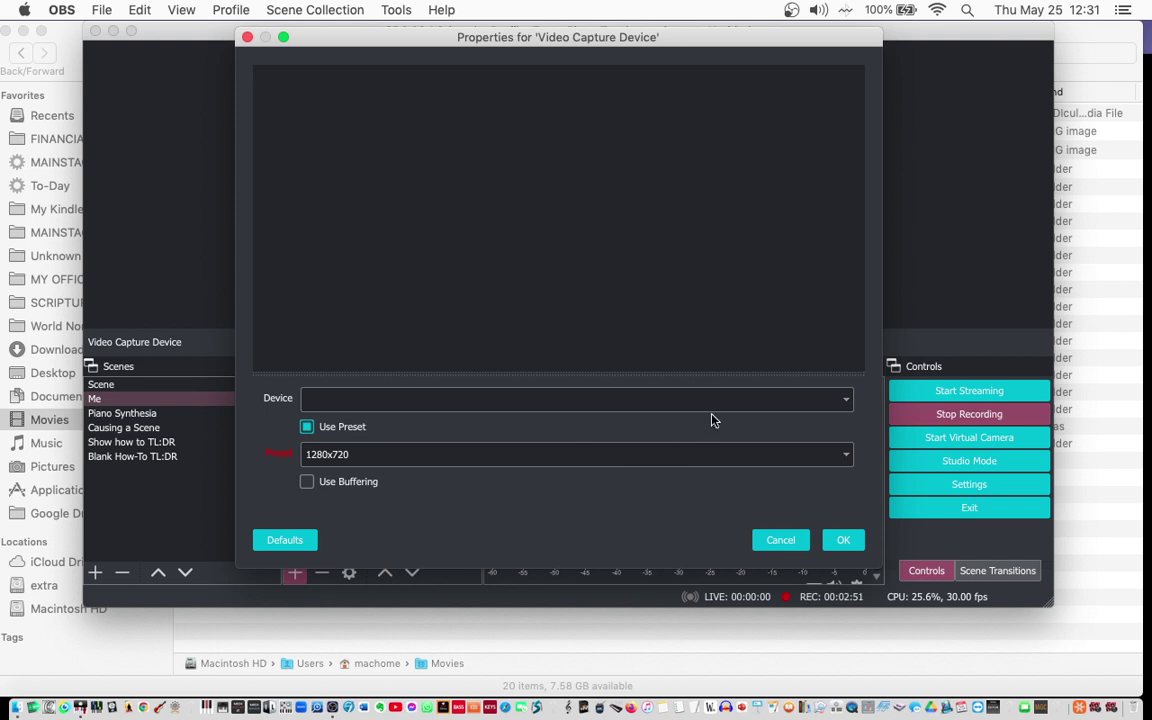
left_click(838, 401)
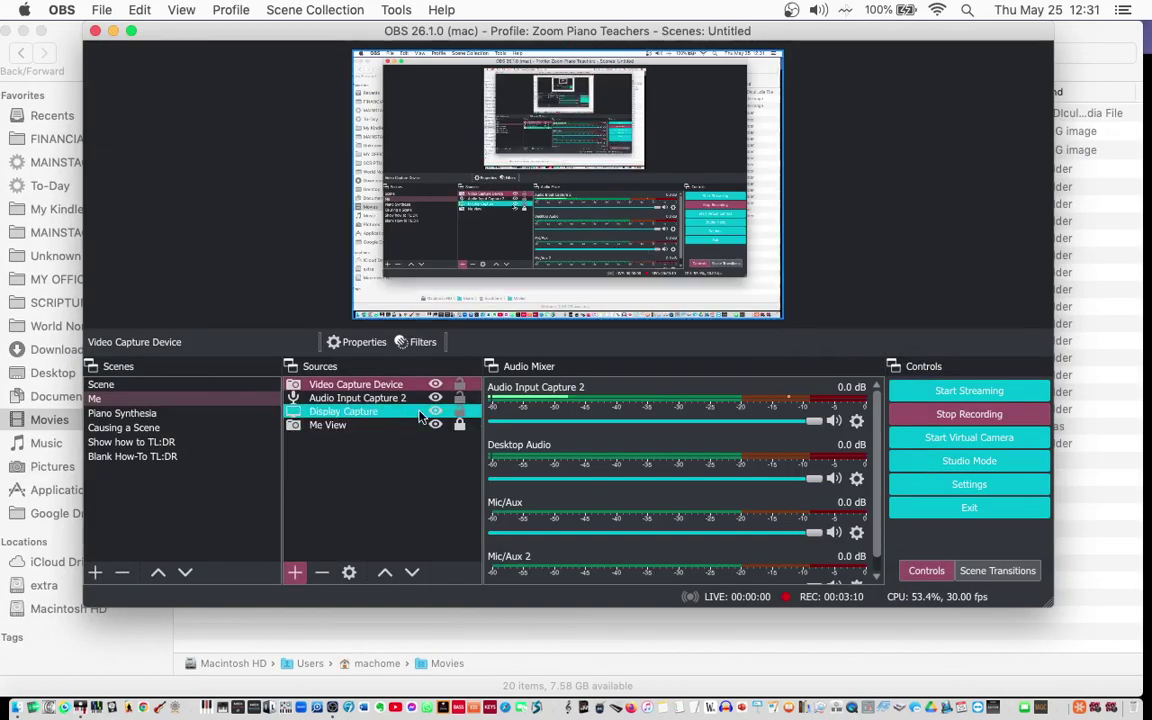
Step: Go through the Me scene's sources, selecting Me View and Audio Input Capture 2
left_click(355, 425)
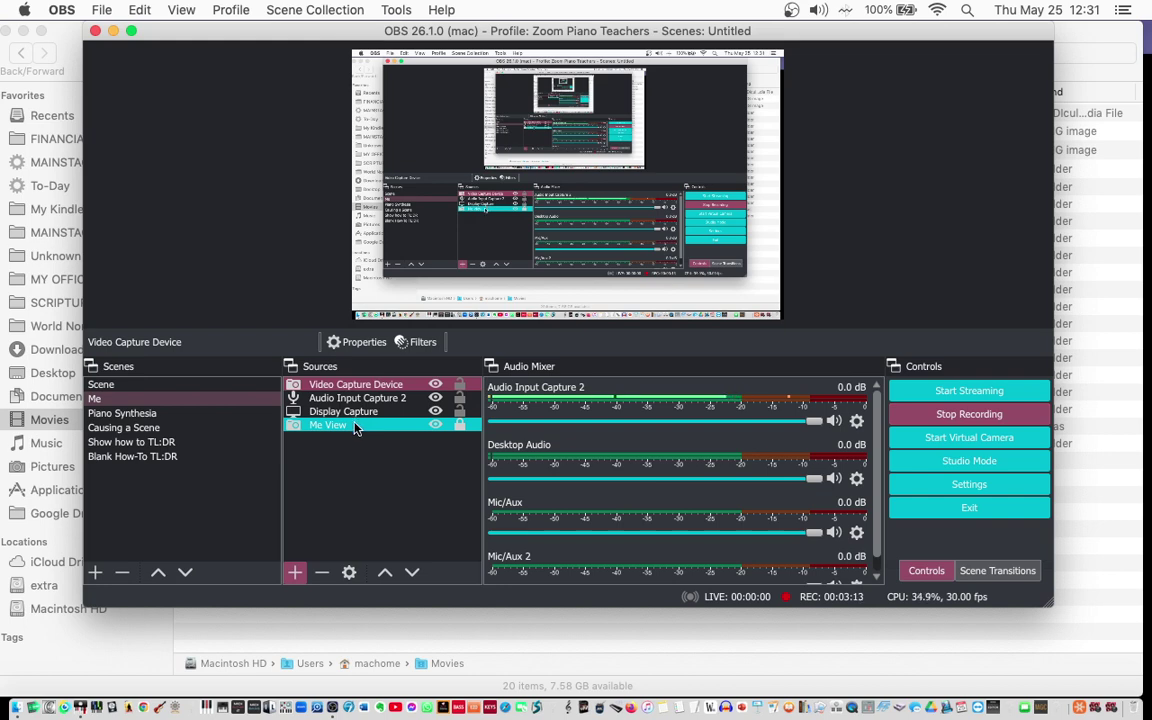
left_click(367, 398)
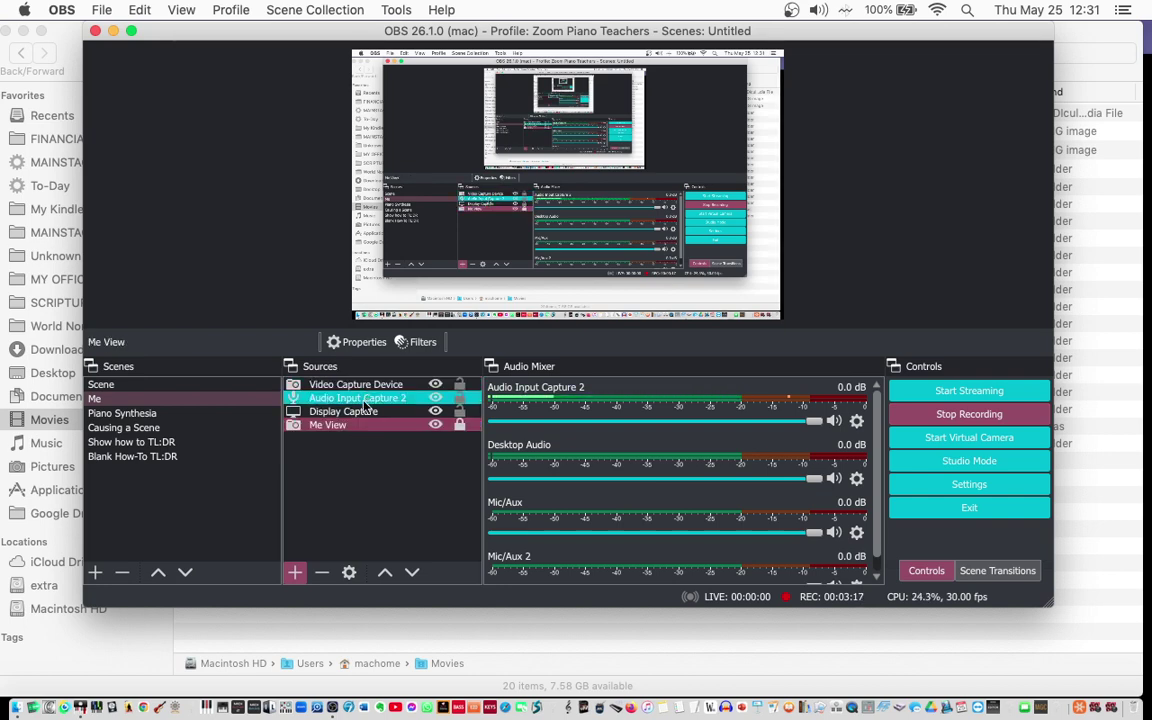
left_click(364, 412)
left_click(364, 399)
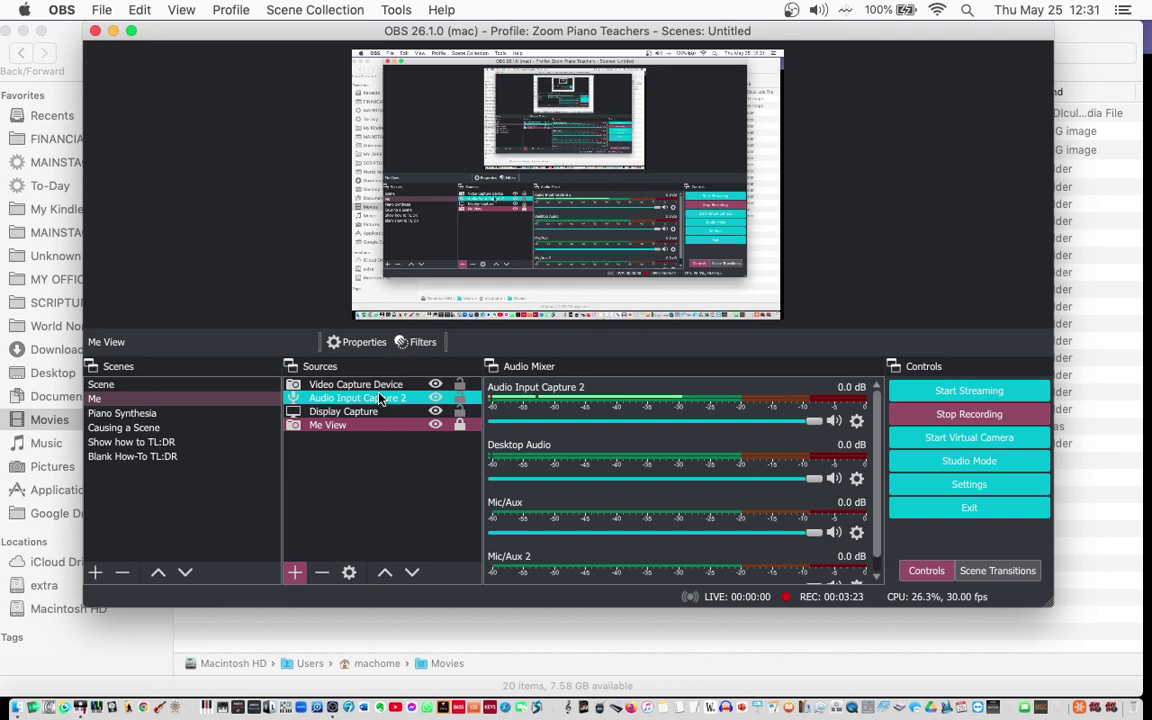
left_click(380, 399)
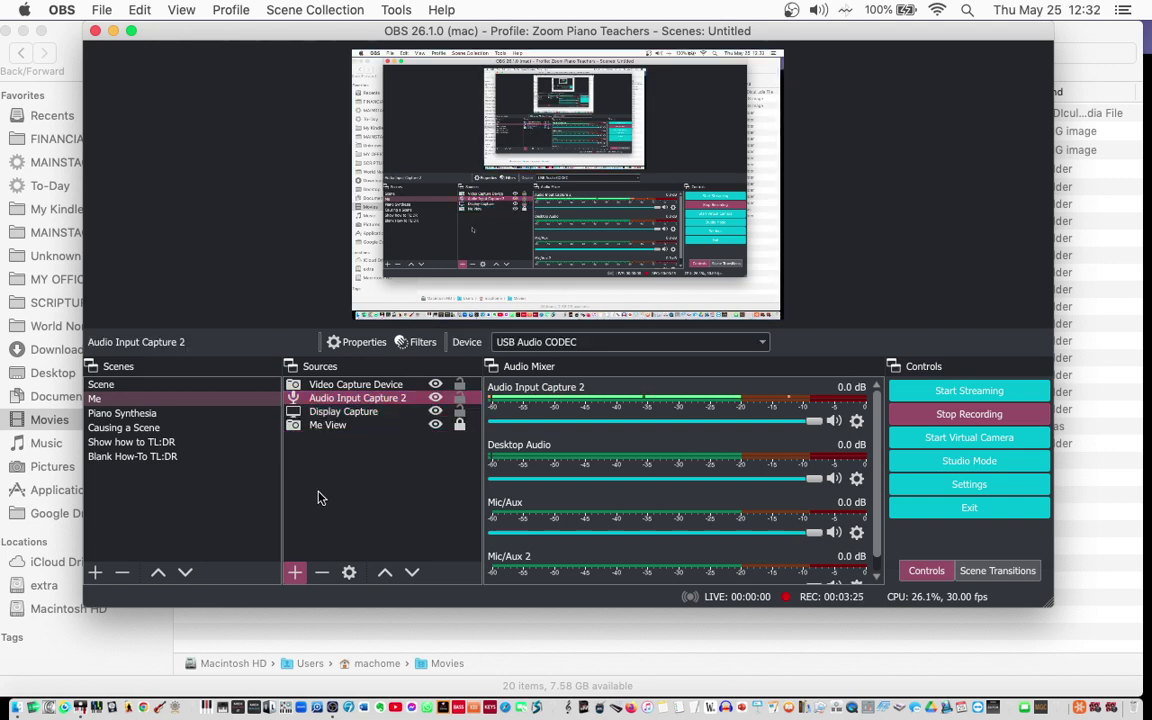
left_click(295, 573)
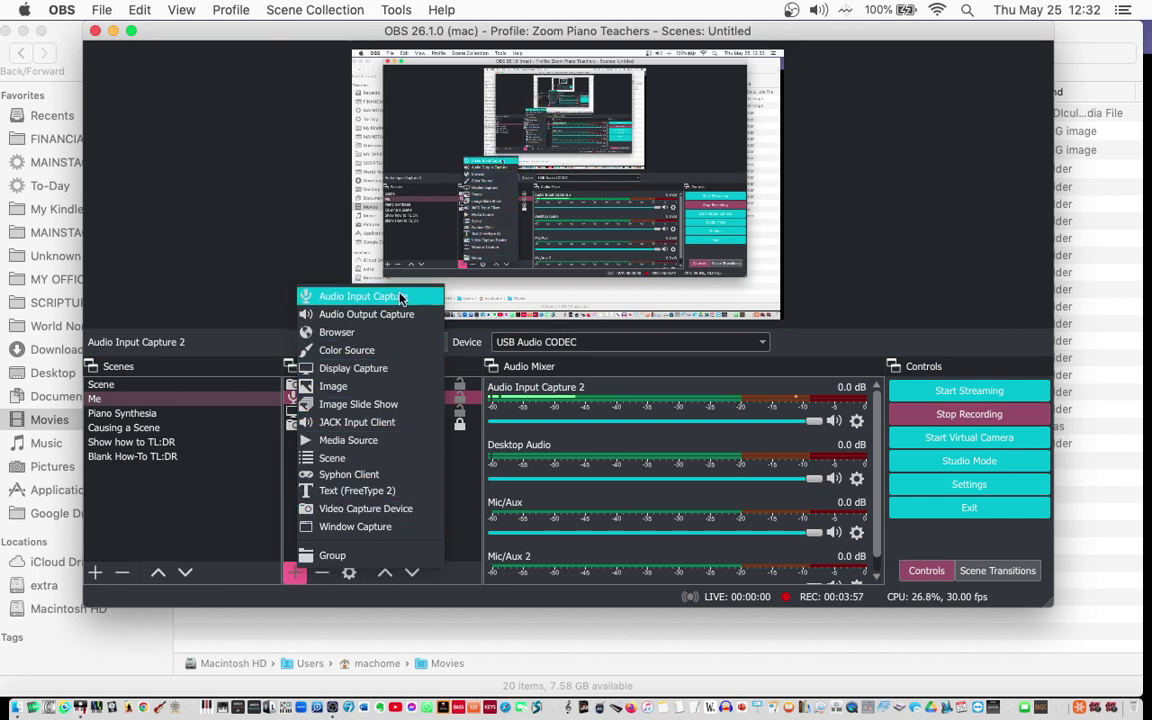
left_click(385, 526)
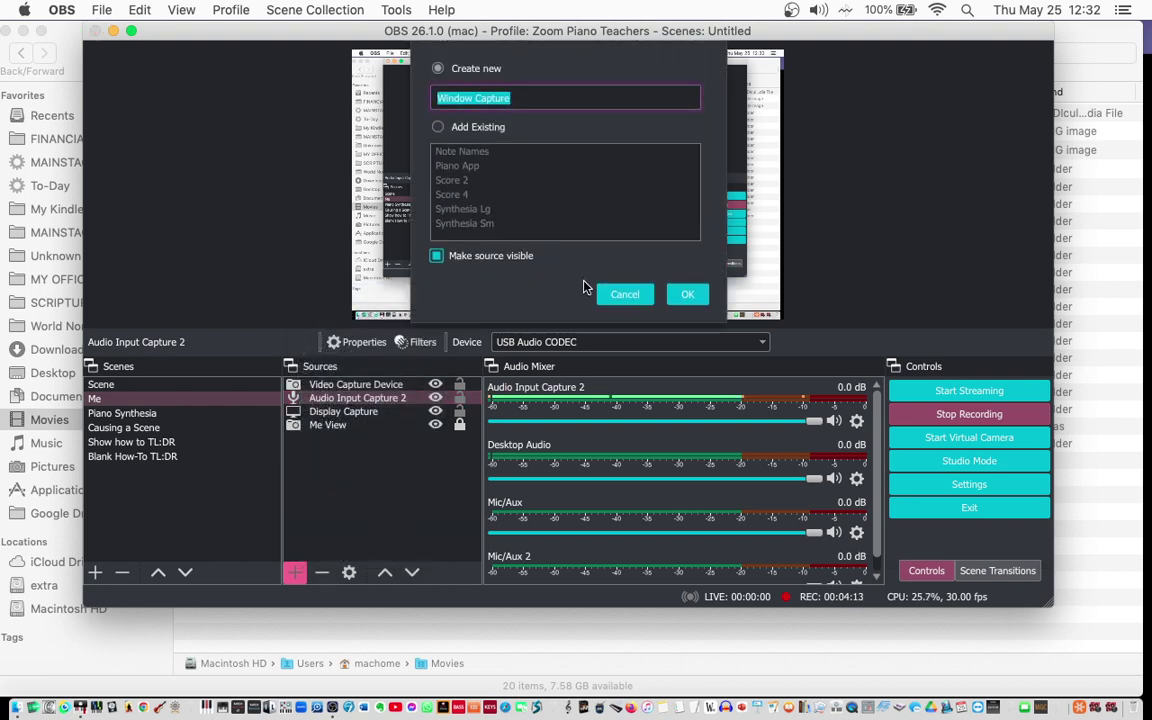
left_click(624, 294)
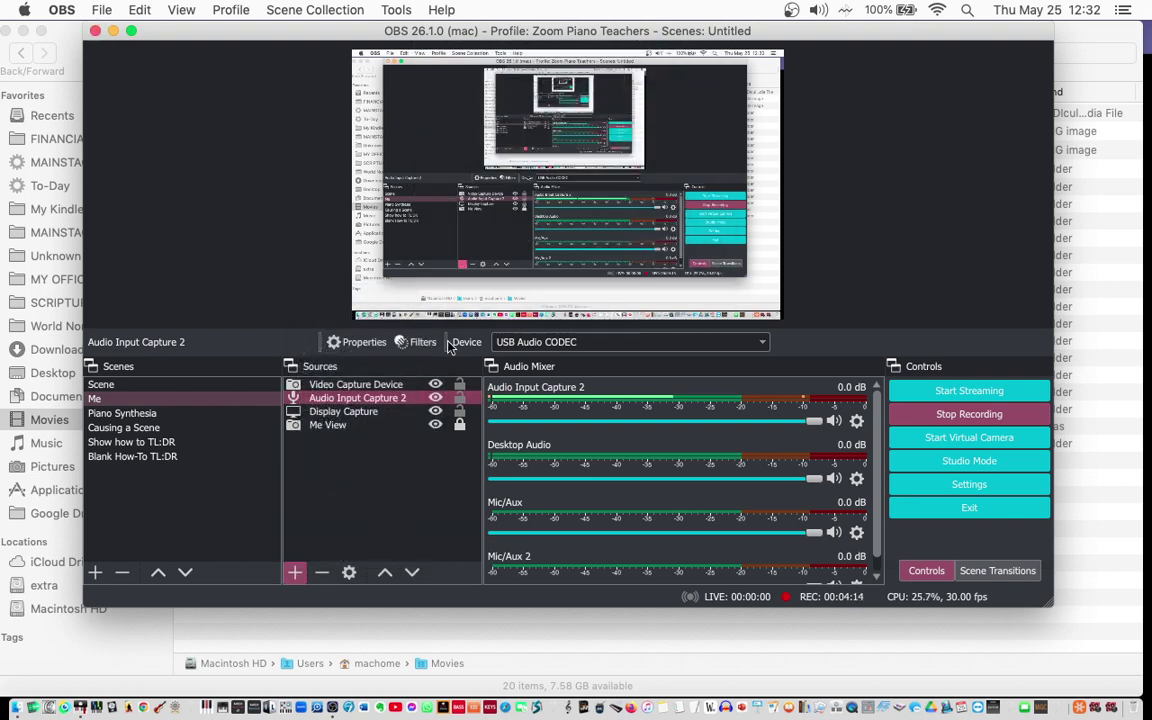
Step: Switch to the Piano Synthesia scene to view its keyboard layout, and return to the Me scene
left_click(390, 411)
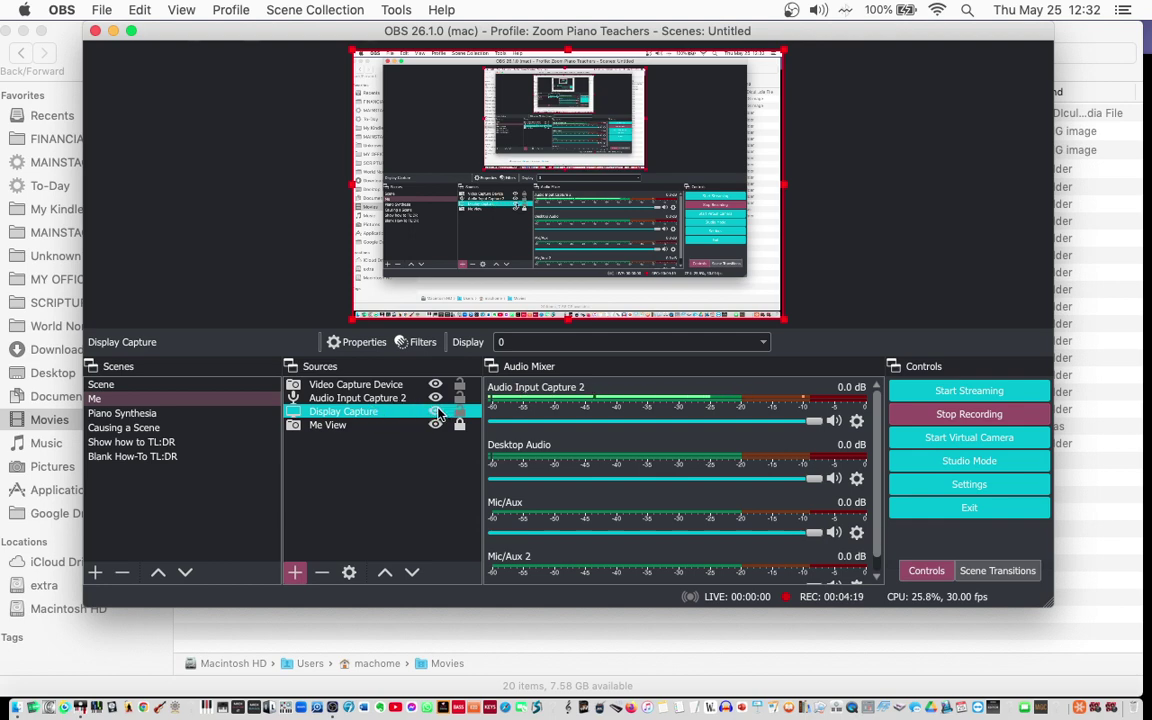
left_click(221, 430)
left_click(171, 442)
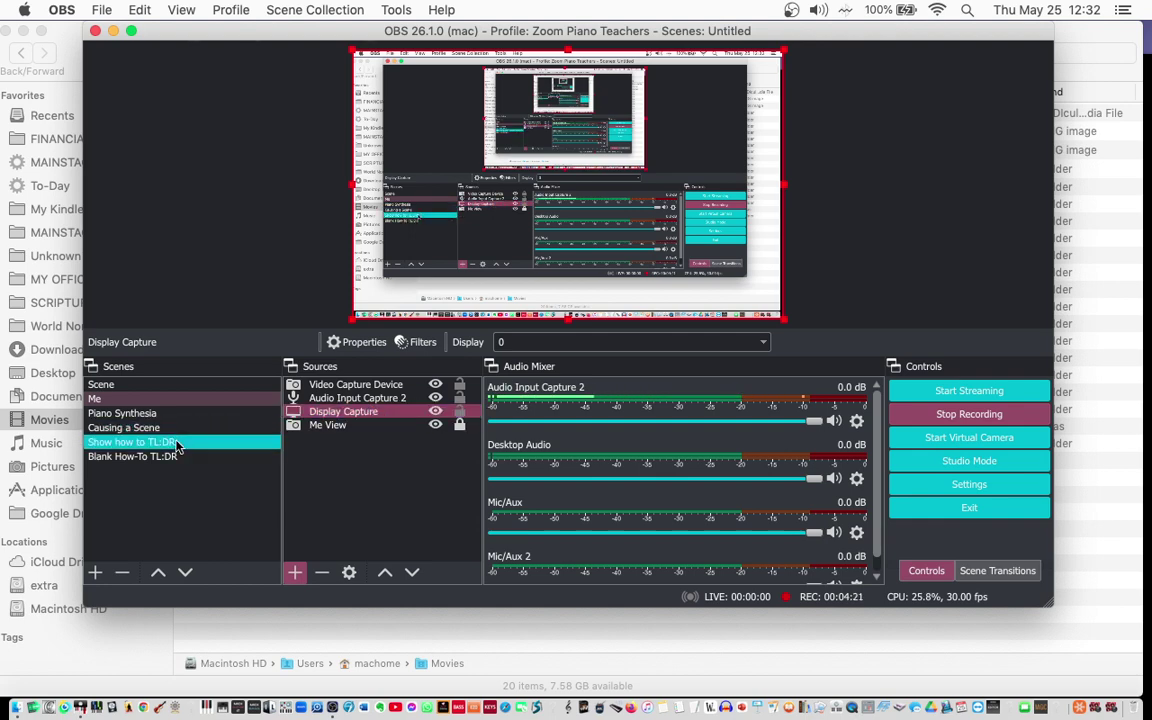
left_click(173, 456)
left_click(122, 413)
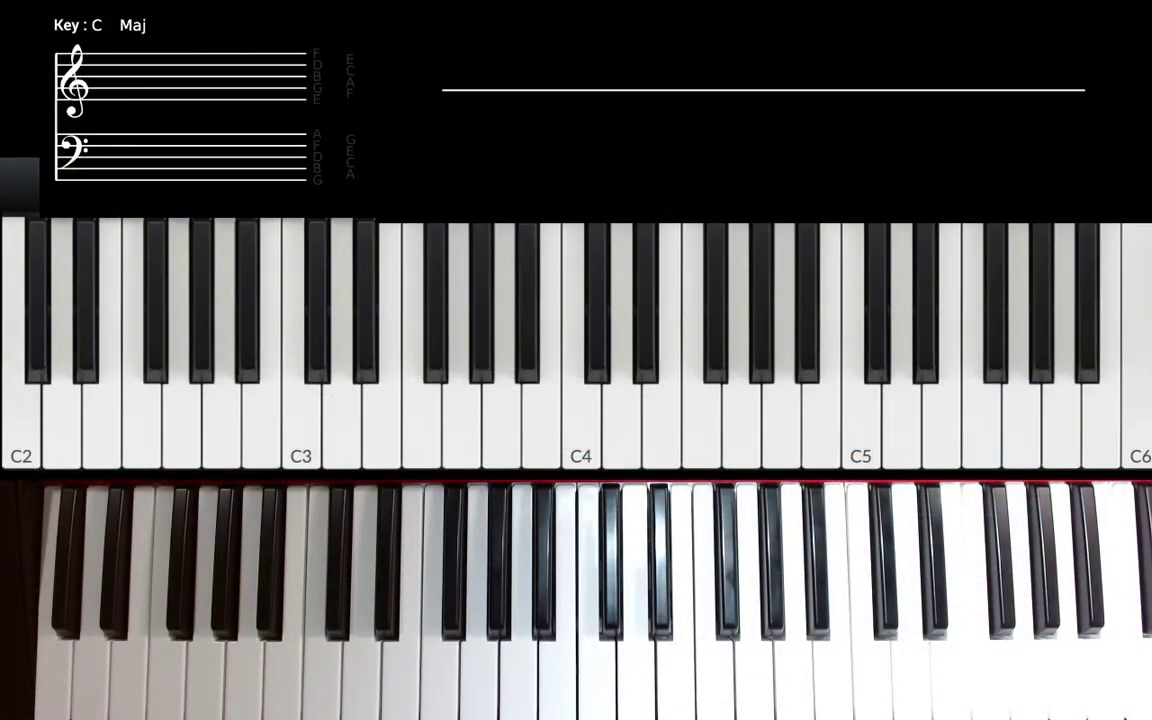
left_click(94, 398)
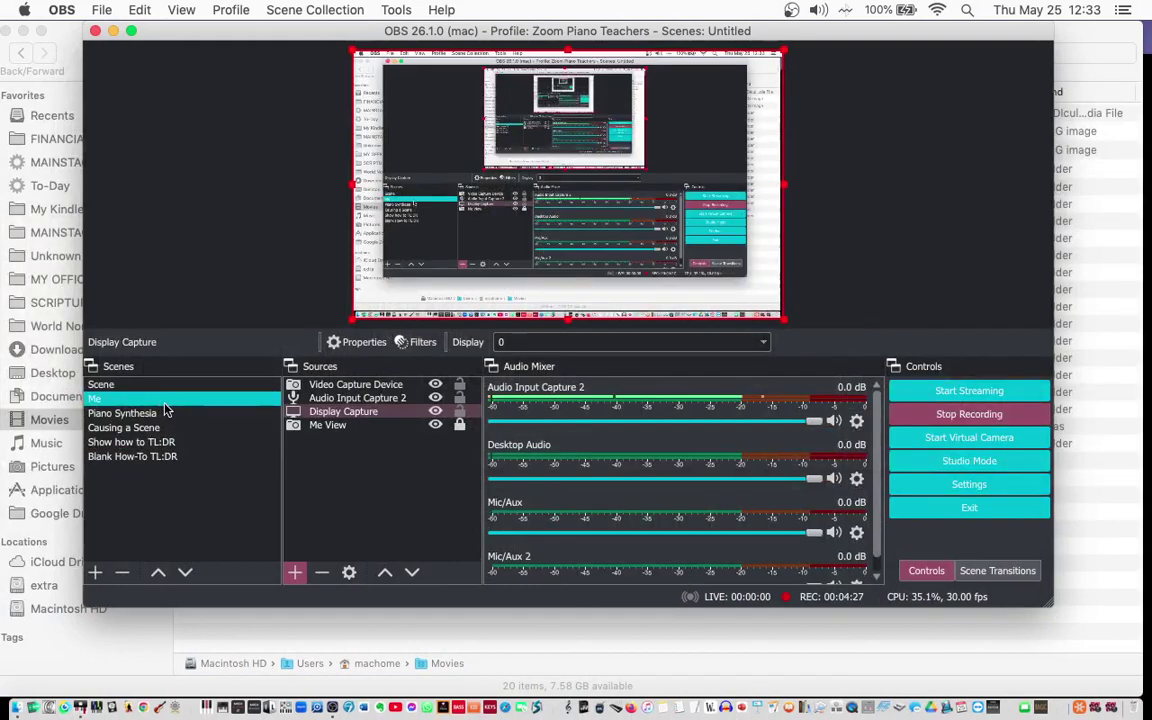
Step: Hide the Display Capture source in the Me scene so the camera view is shown
left_click(373, 426)
left_click(420, 412)
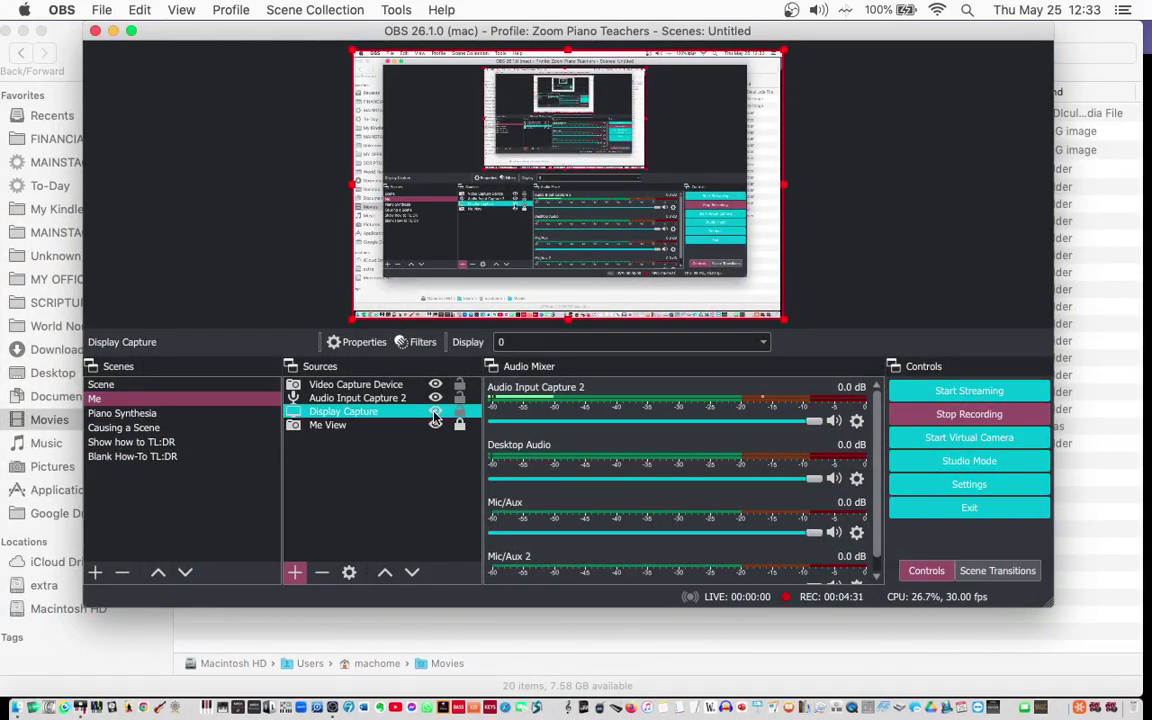
left_click(435, 416)
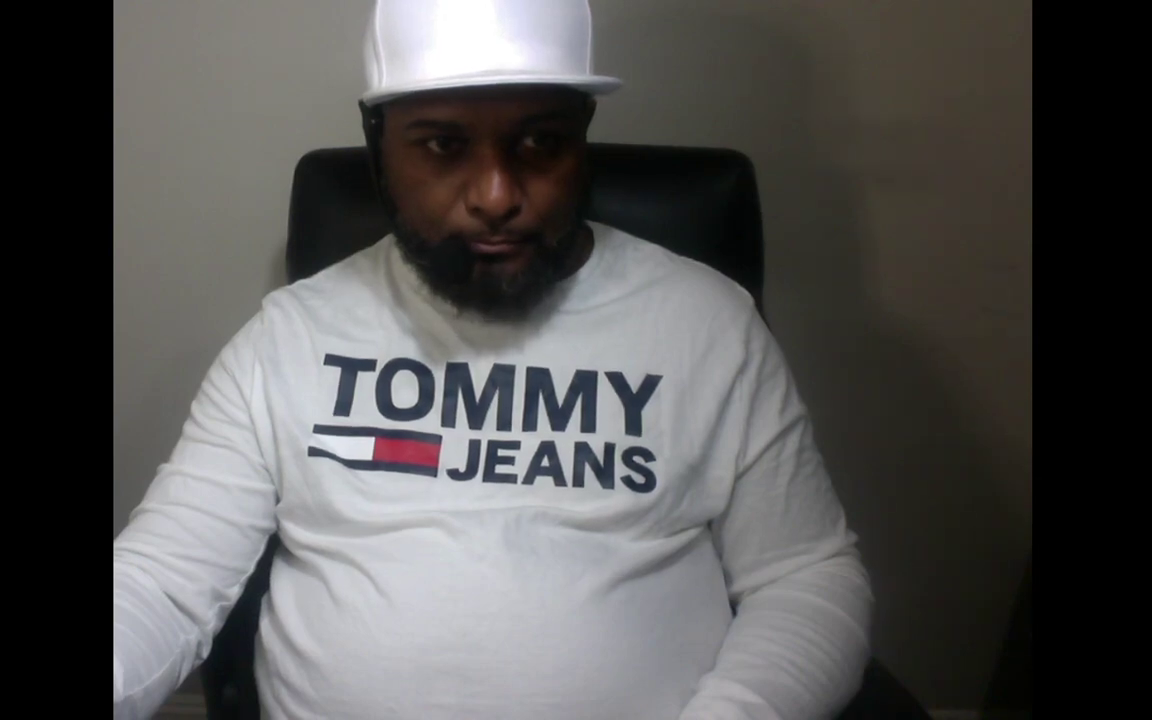